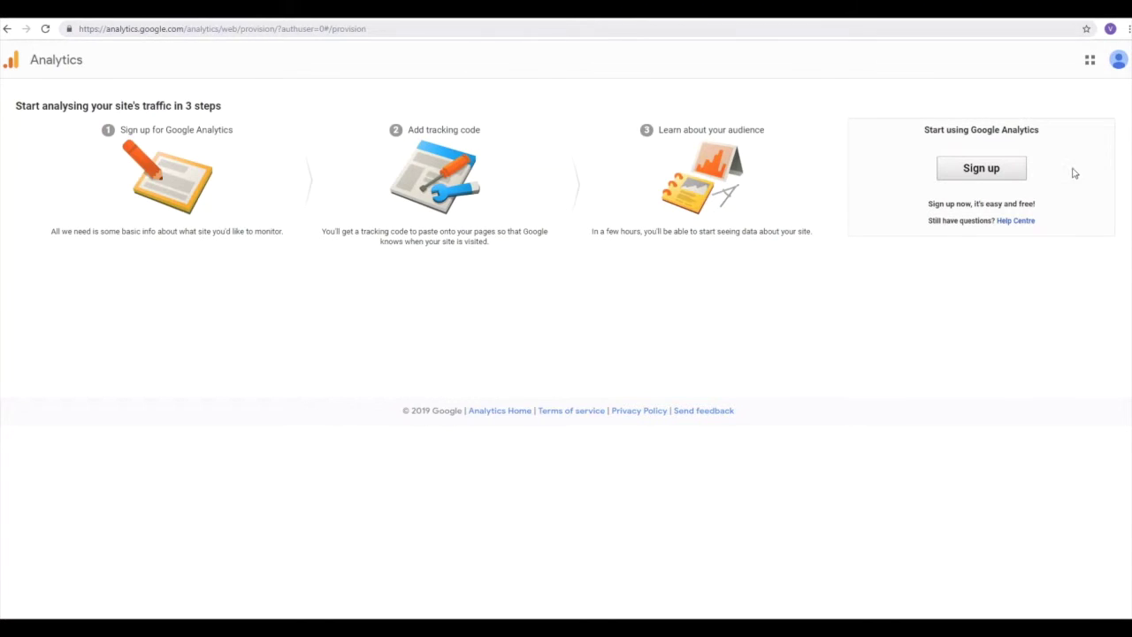
Start signing up for a Google Analytics account that tracks a website and name the account UAA.
{"action": "left_click", "coordinate": [1007, 168]}
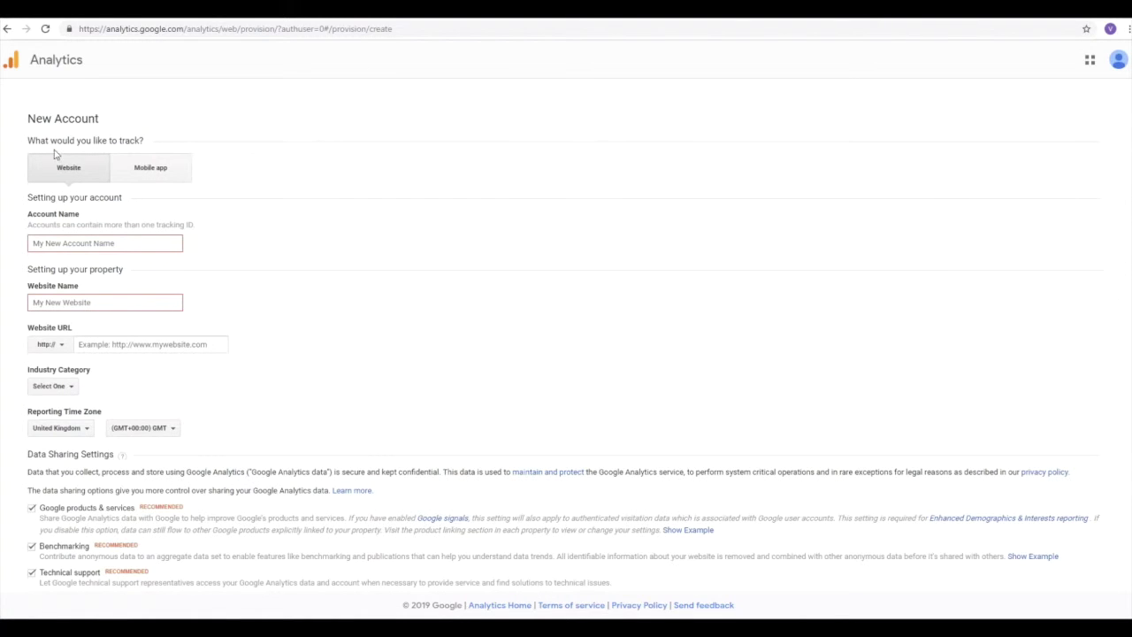
{"action": "scroll", "coordinate": [86, 236], "scroll_direction": "down", "scroll_amount": 2}
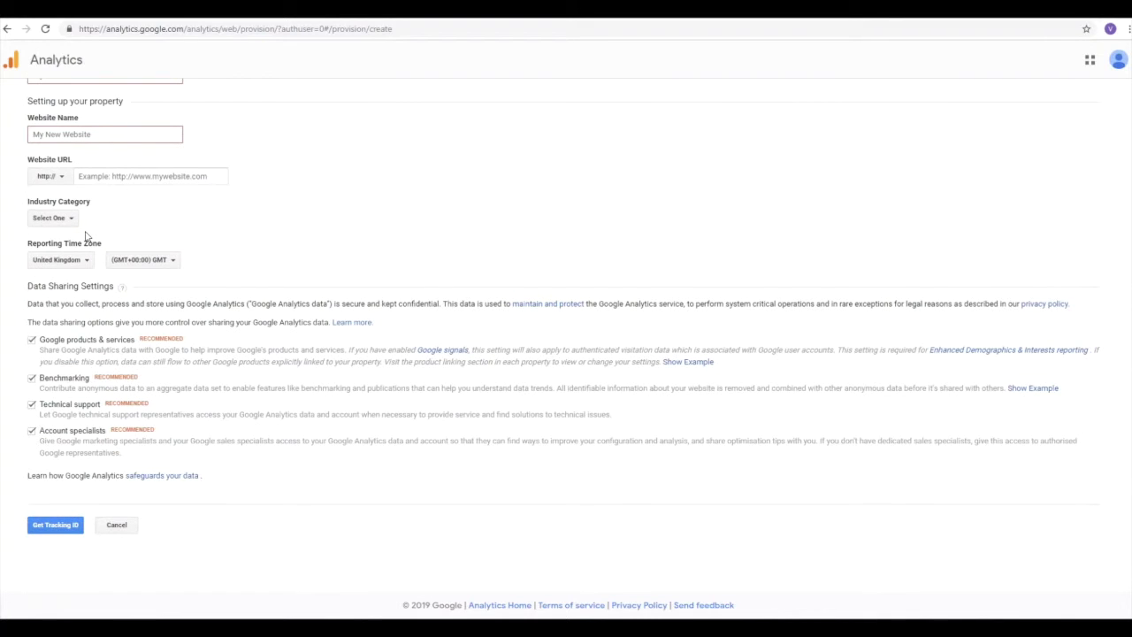
{"action": "scroll", "coordinate": [210, 329], "scroll_direction": "up", "scroll_amount": 2}
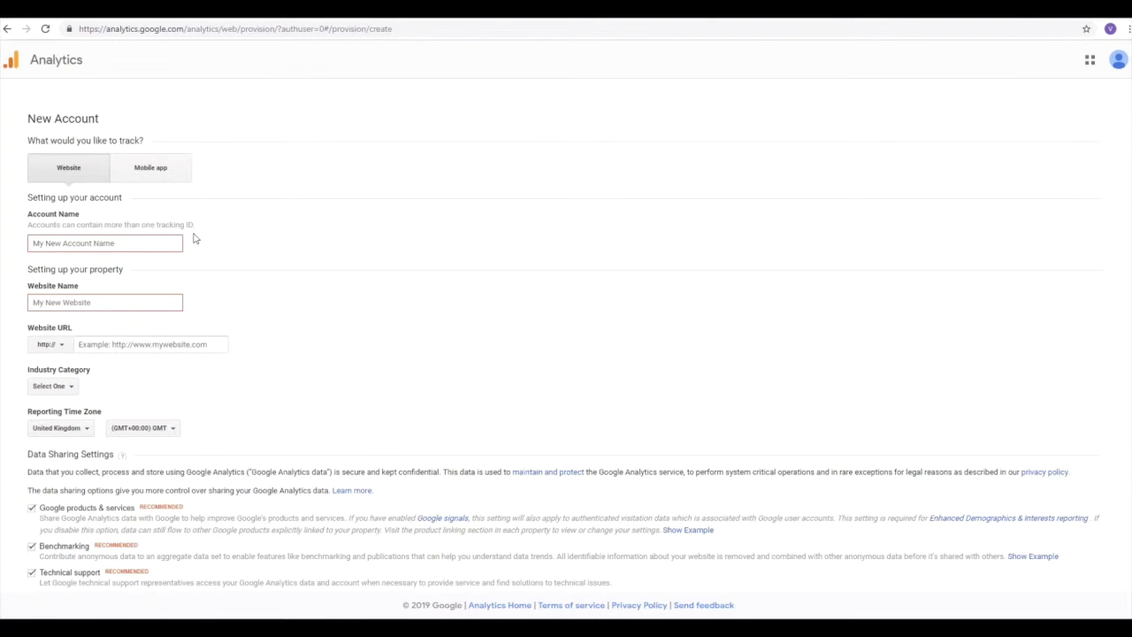
{"action": "left_click", "coordinate": [76, 249]}
{"action": "left_click", "coordinate": [72, 306]}
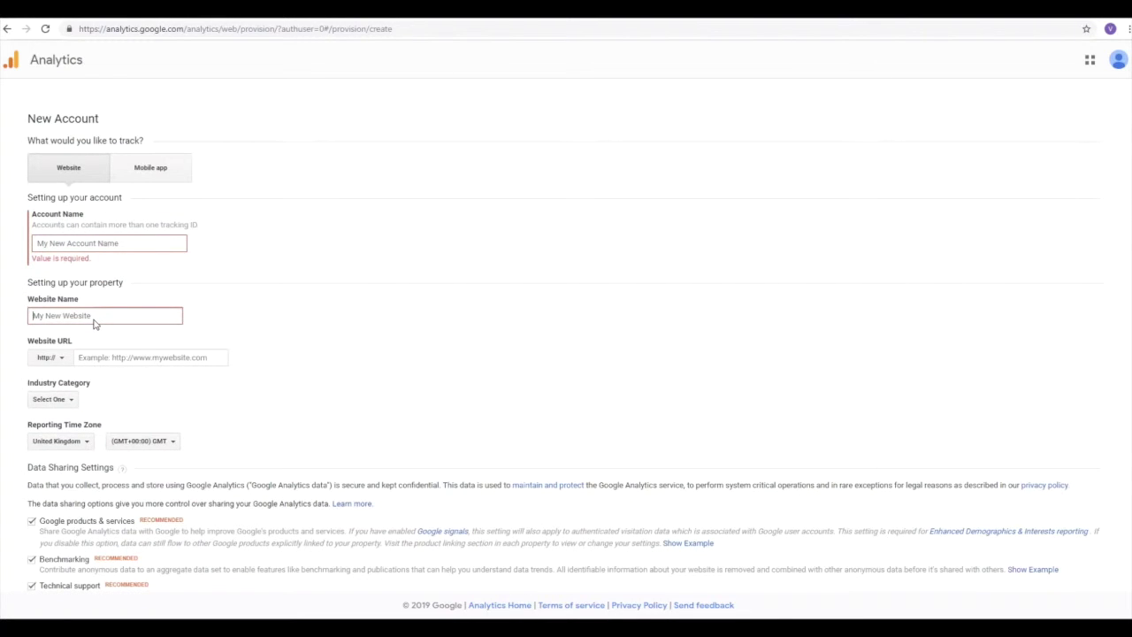
{"action": "left_click", "coordinate": [76, 246]}
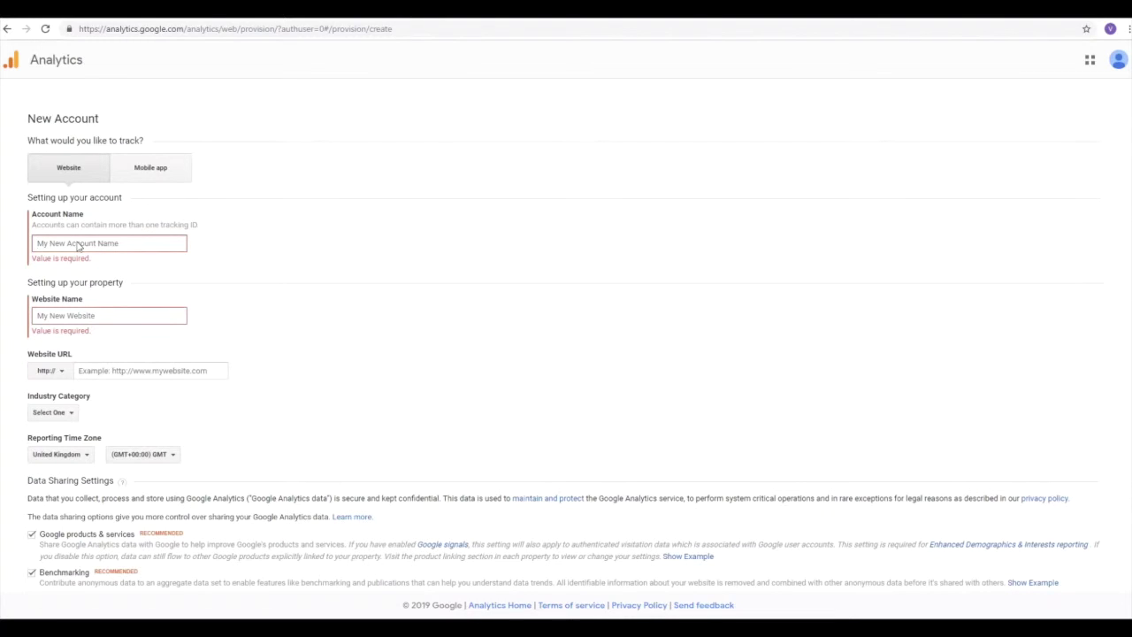
{"action": "type", "text": "UAA"}
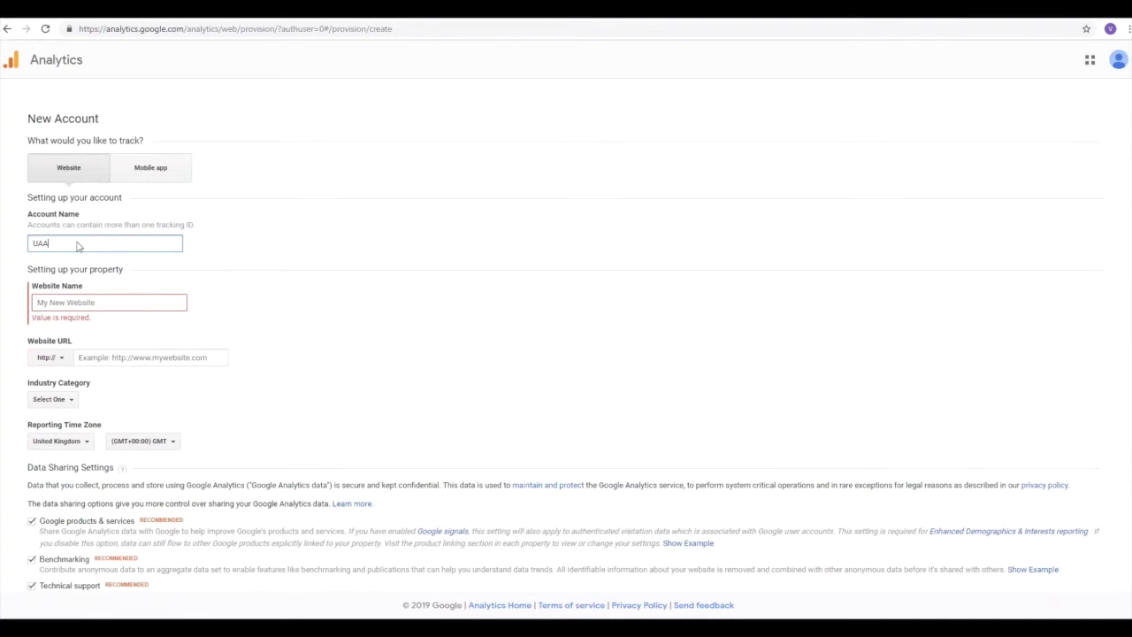
Set the property's website name to uaa.agency.
{"action": "left_click", "coordinate": [85, 306]}
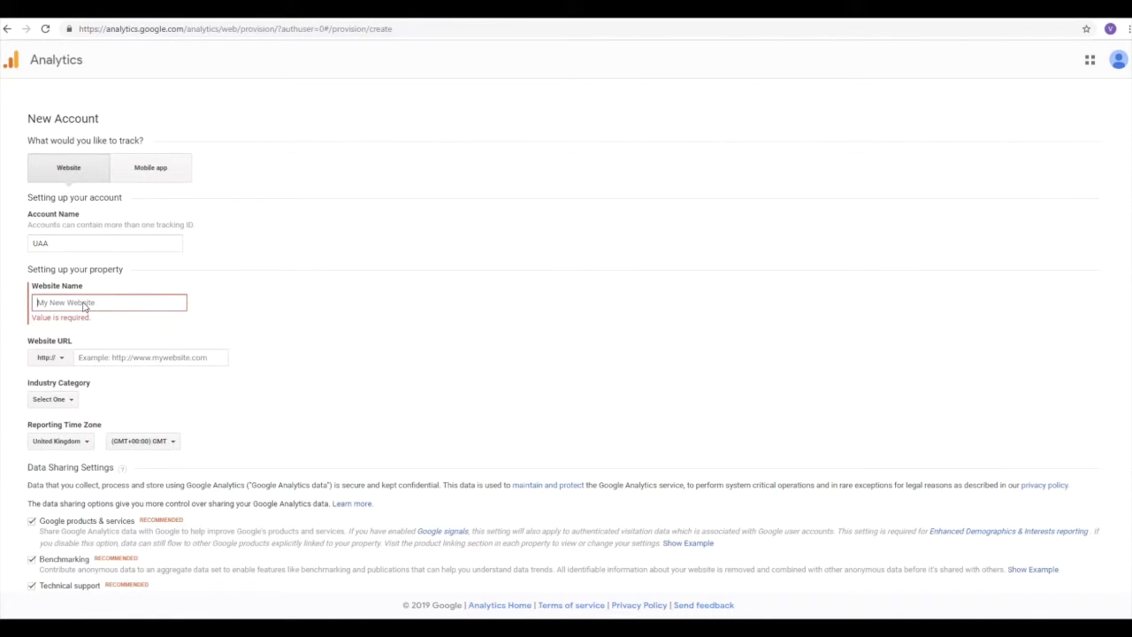
{"action": "type", "text": "https://analytics.google.com"}
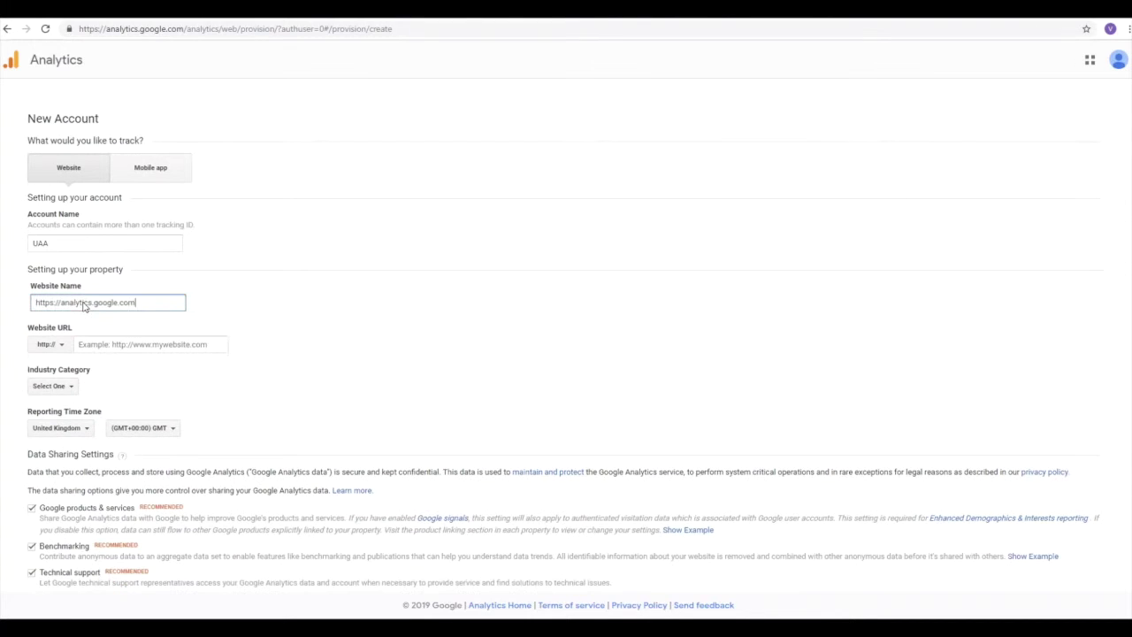
{"action": "key", "text": "ctrl+a"}
{"action": "key", "text": "ctrl+c"}
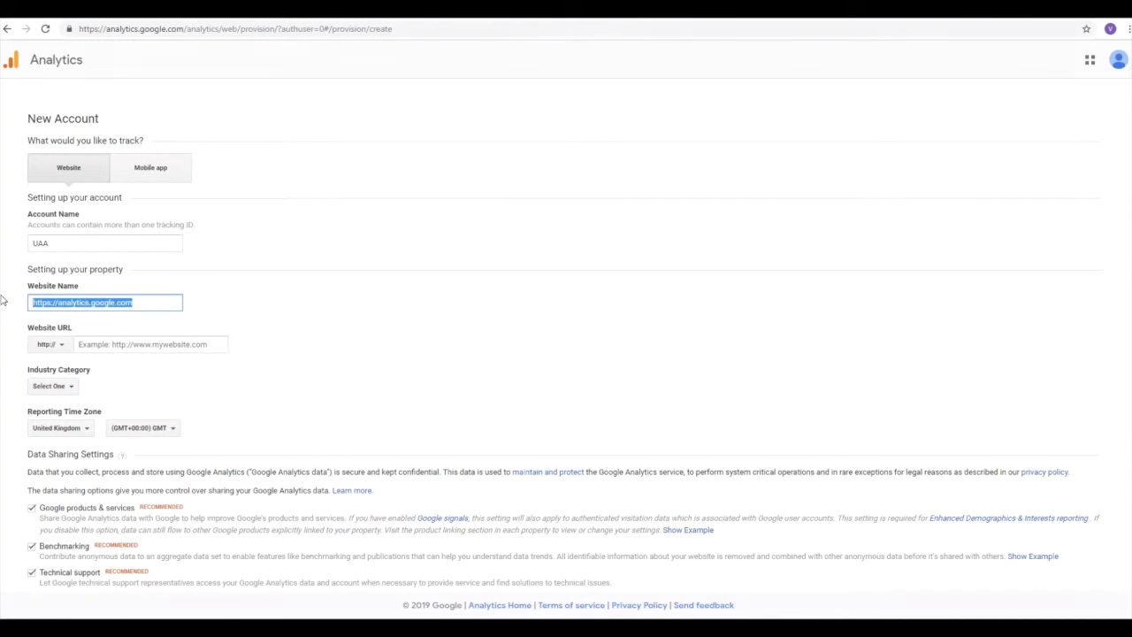
{"action": "key", "text": "BackSpace"}
{"action": "type", "text": "uaa"}
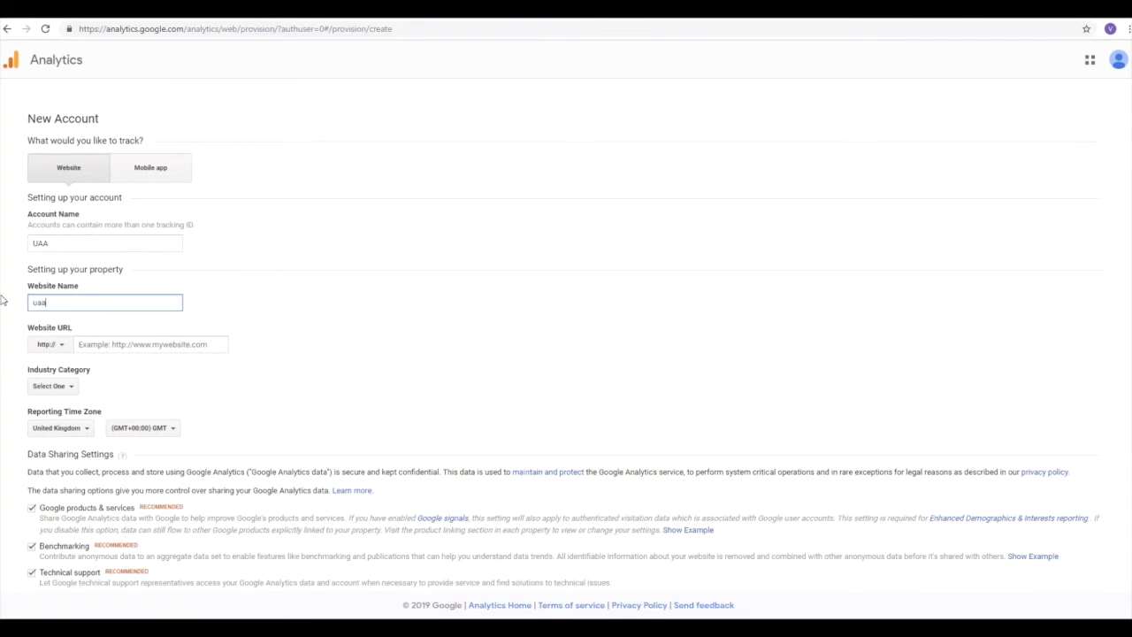
{"action": "type", "text": ".agency"}
{"action": "left_click", "coordinate": [62, 345]}
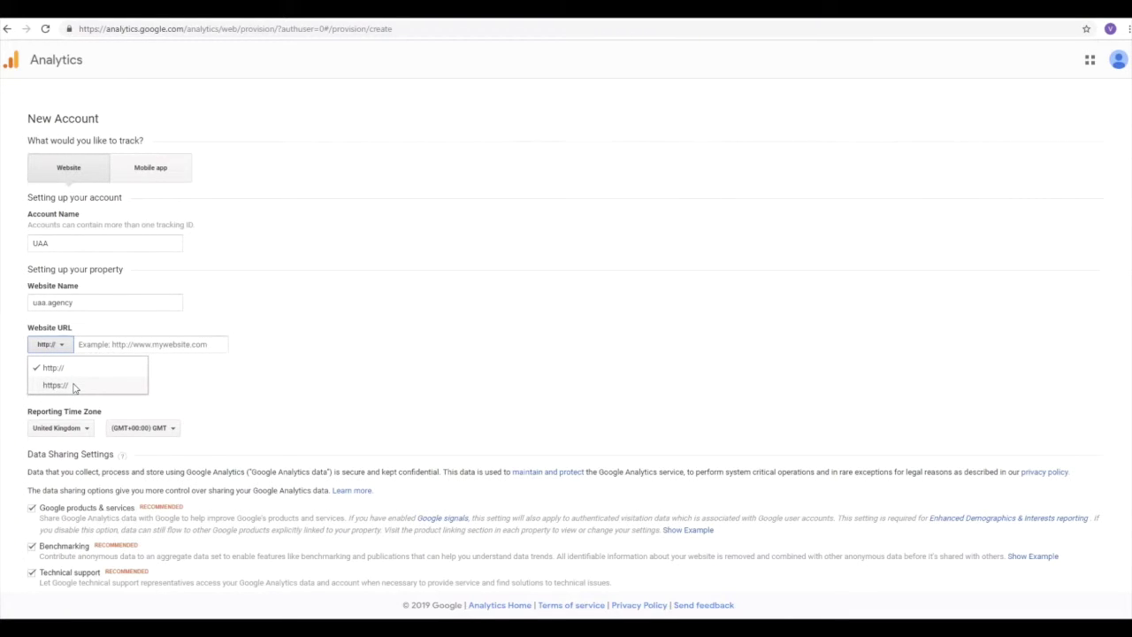
{"action": "left_click", "coordinate": [75, 387]}
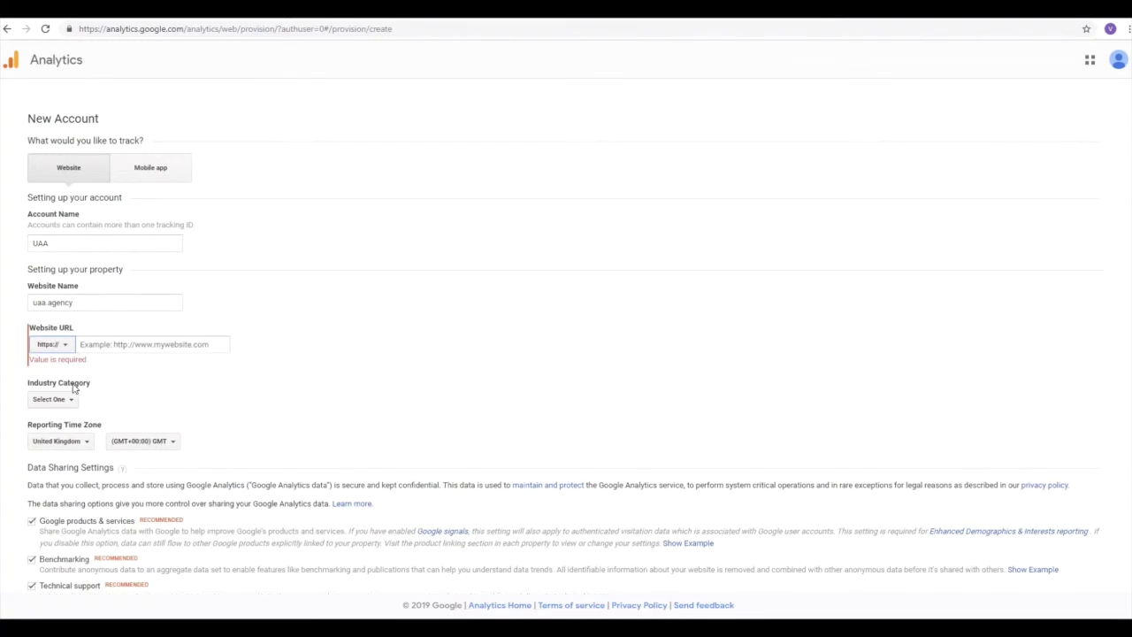
{"action": "left_click", "coordinate": [115, 344]}
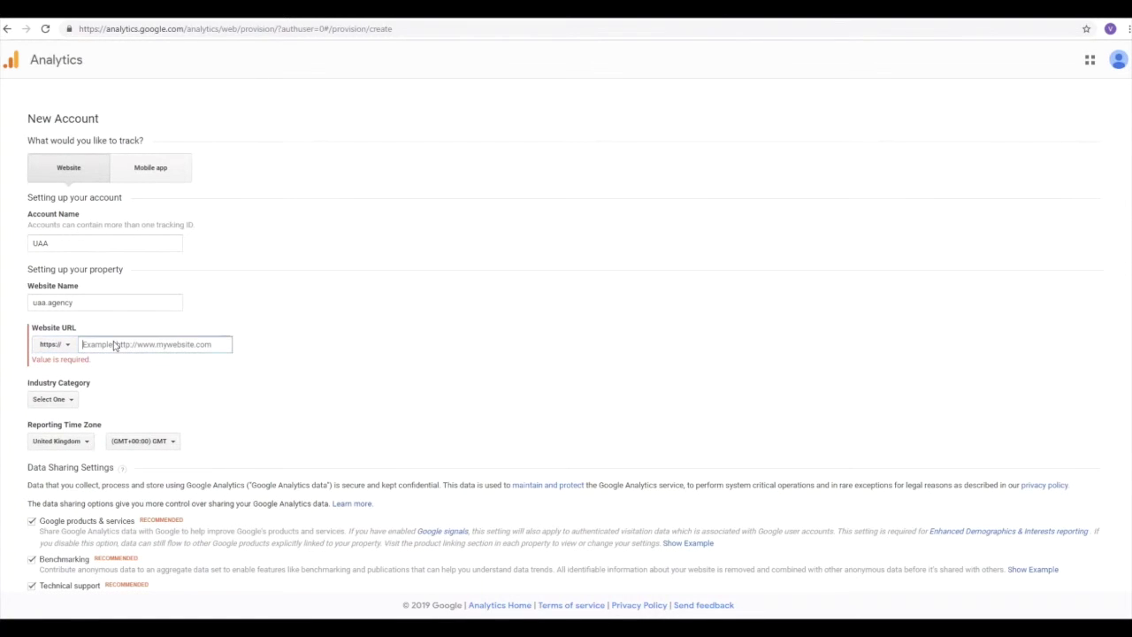
{"action": "key", "text": "ctrl+v"}
{"action": "left_click_drag", "start_coordinate": [179, 344], "coordinate": [69, 345]}
{"action": "key", "text": "BackSpace"}
{"action": "left_click_drag", "start_coordinate": [80, 302], "coordinate": [23, 304]}
{"action": "key", "text": "ctrl+c"}
{"action": "left_click", "coordinate": [133, 352]}
{"action": "key", "text": "ctrl+v"}
{"action": "left_click", "coordinate": [290, 409]}
Choose Other as the property's industry category.
{"action": "left_click", "coordinate": [69, 389]}
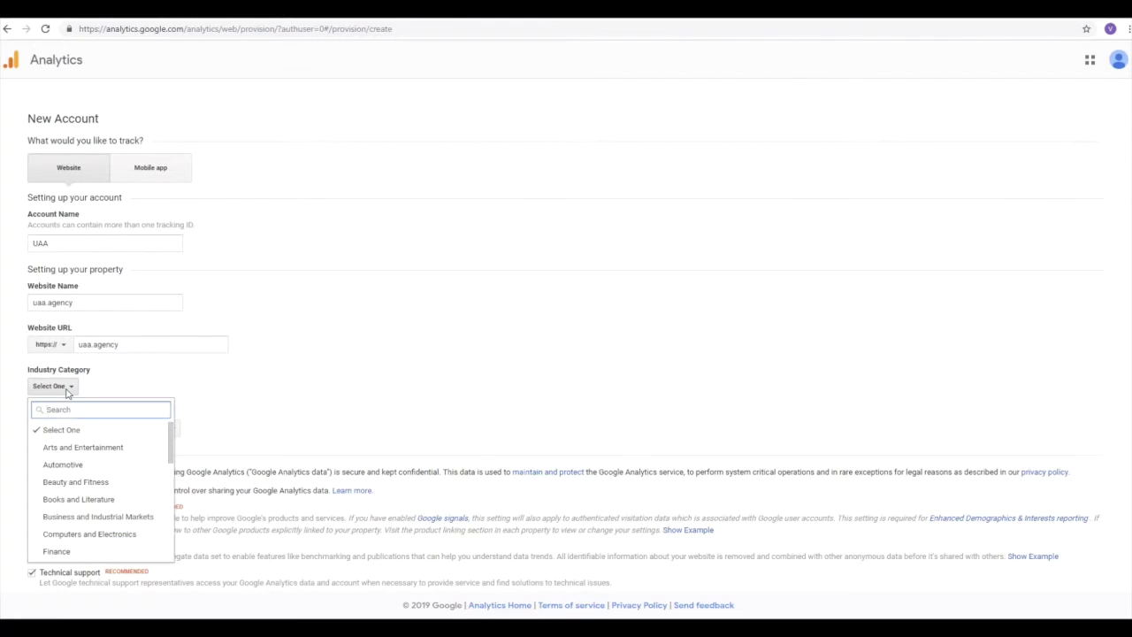
{"action": "scroll", "coordinate": [96, 495], "scroll_direction": "down", "scroll_amount": 3}
{"action": "scroll", "coordinate": [95, 495], "scroll_direction": "down", "scroll_amount": 6}
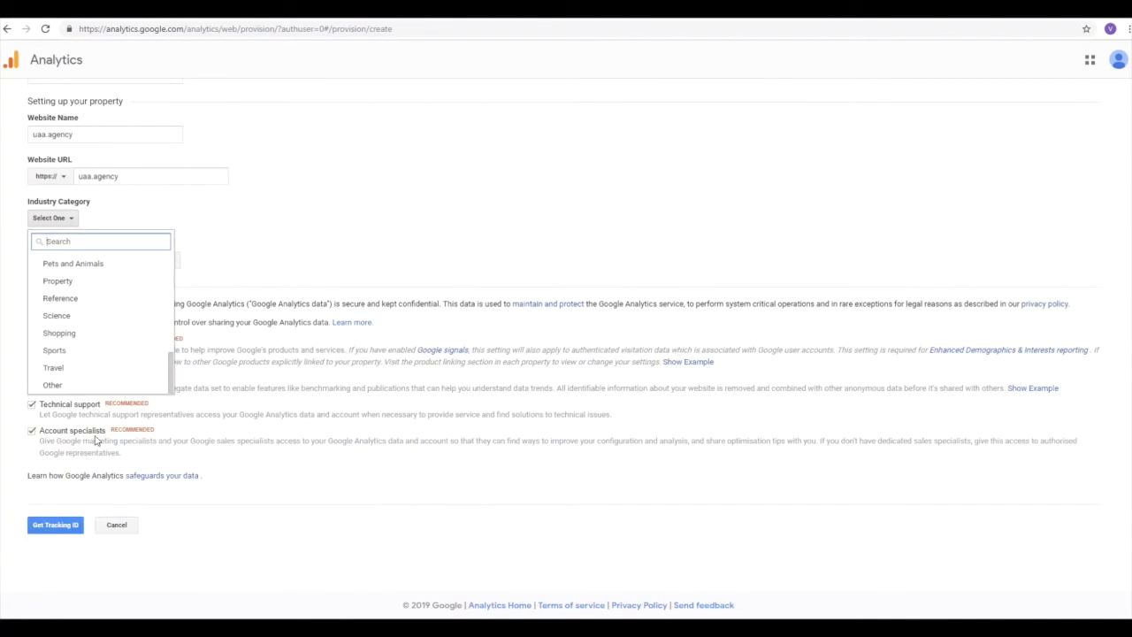
{"action": "left_click", "coordinate": [101, 387]}
Set the reporting time zone country to Ukraine.
{"action": "left_click", "coordinate": [42, 262]}
{"action": "scroll", "coordinate": [84, 380], "scroll_direction": "down", "scroll_amount": 5}
{"action": "scroll", "coordinate": [84, 386], "scroll_direction": "down", "scroll_amount": 18}
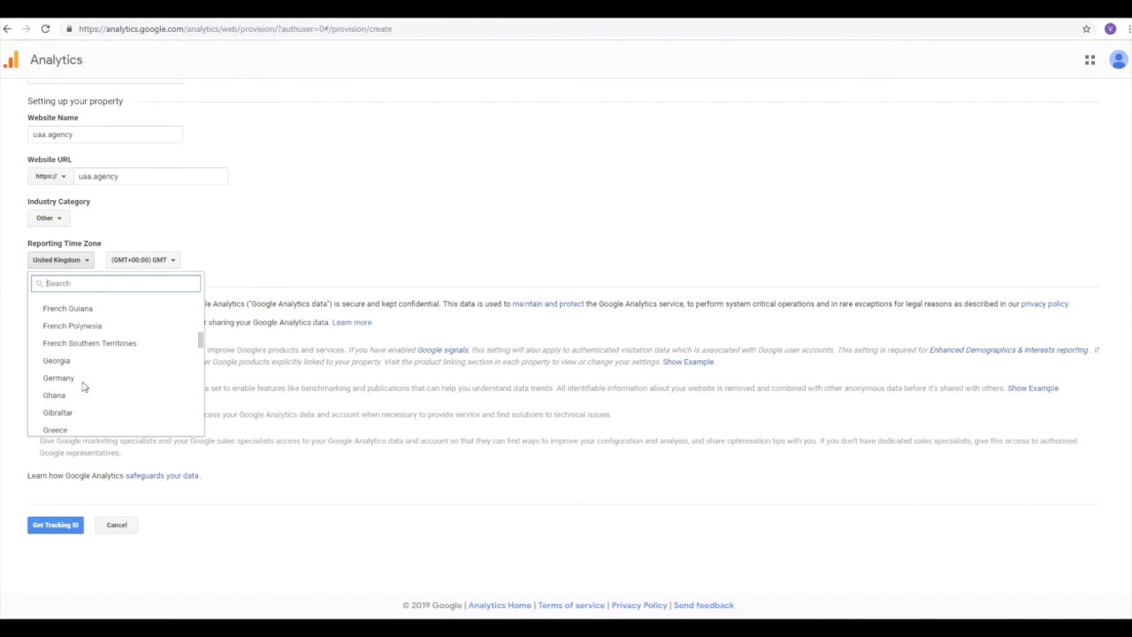
{"action": "scroll", "coordinate": [84, 386], "scroll_direction": "down", "scroll_amount": 20}
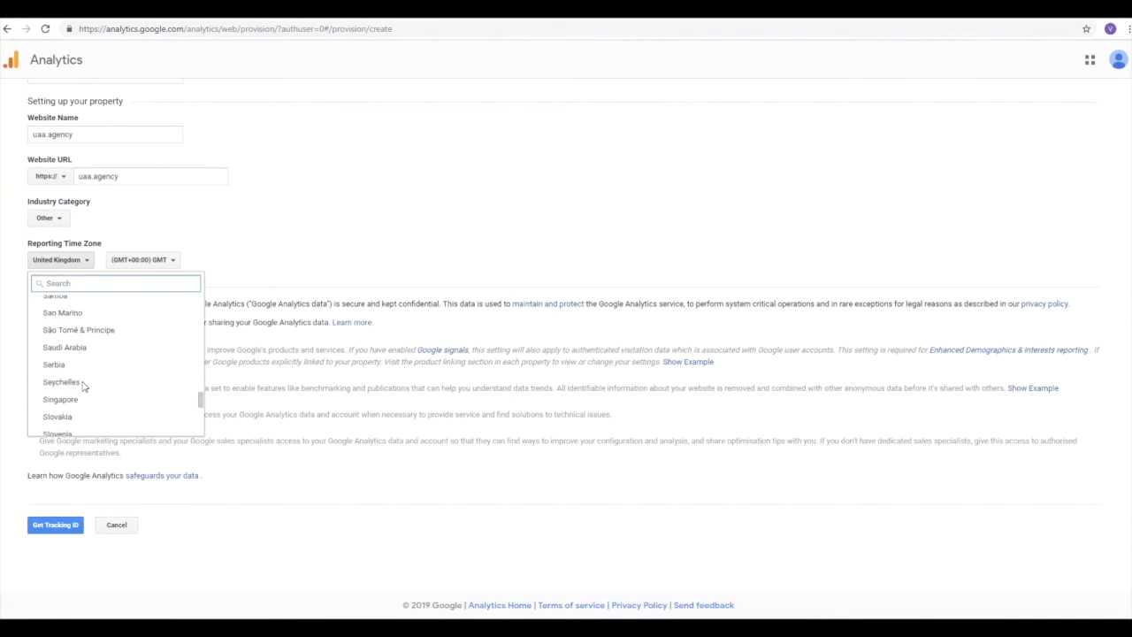
{"action": "scroll", "coordinate": [84, 386], "scroll_direction": "down", "scroll_amount": 5}
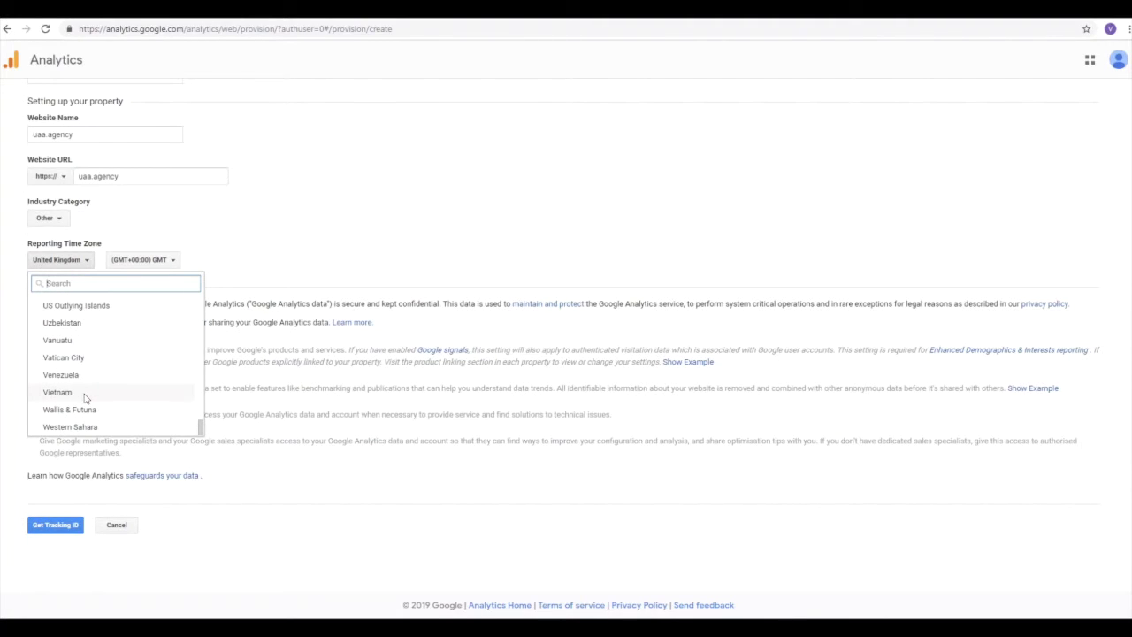
{"action": "type", "text": "uk"}
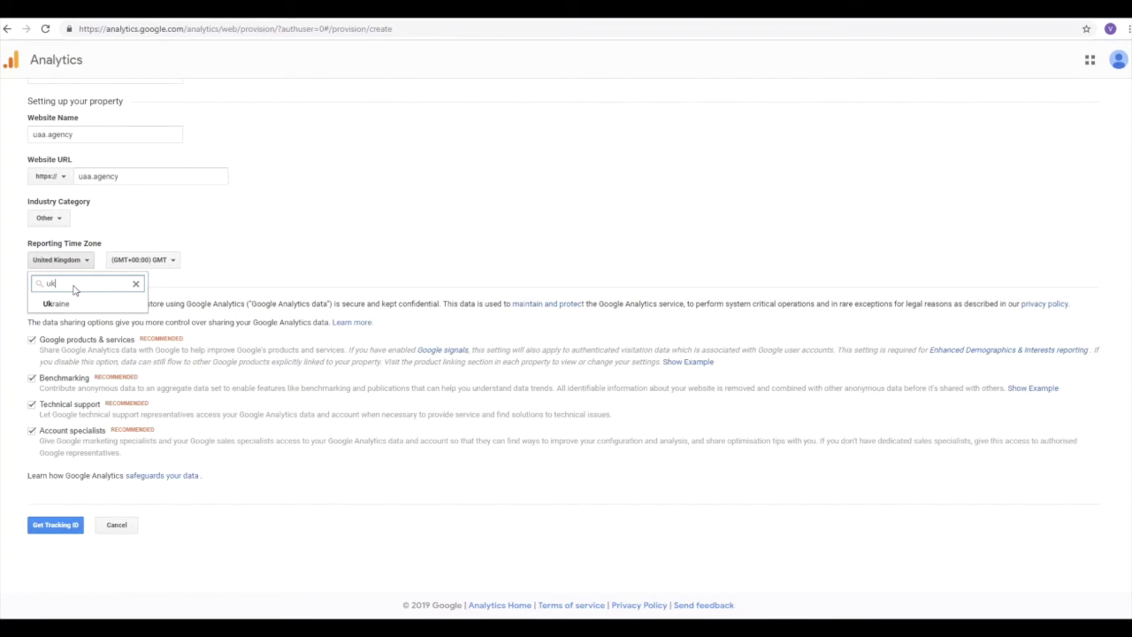
{"action": "left_click", "coordinate": [63, 303]}
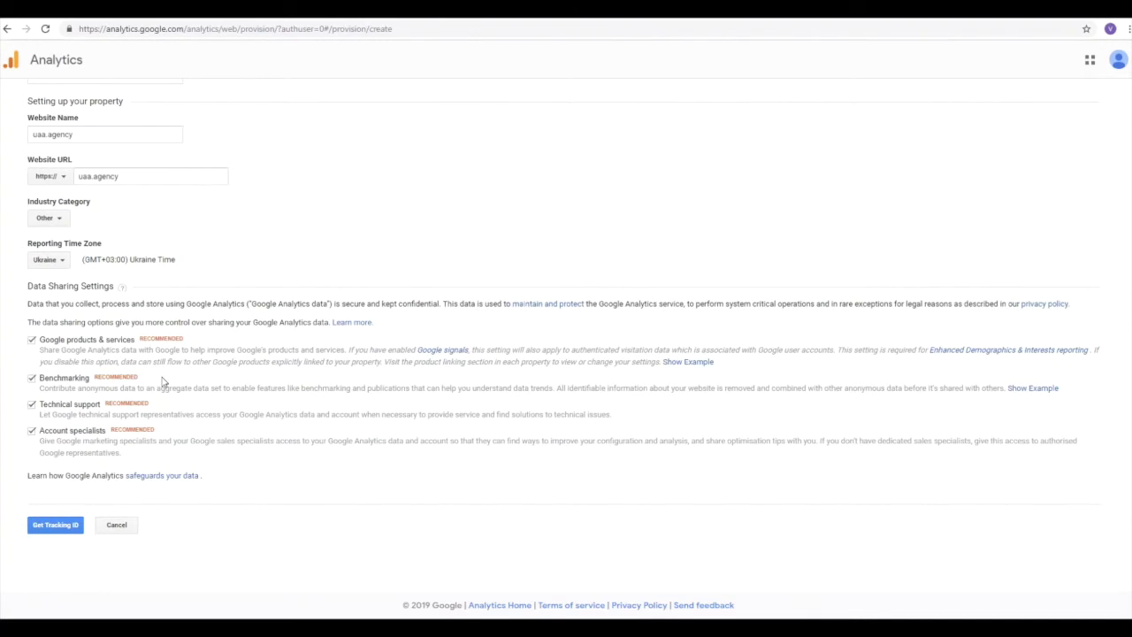
Request the tracking ID and accept the terms of service, including the GDPR Data Processing Terms and the Measurement Controller-Controller Data Protection Terms.
{"action": "left_click", "coordinate": [61, 531]}
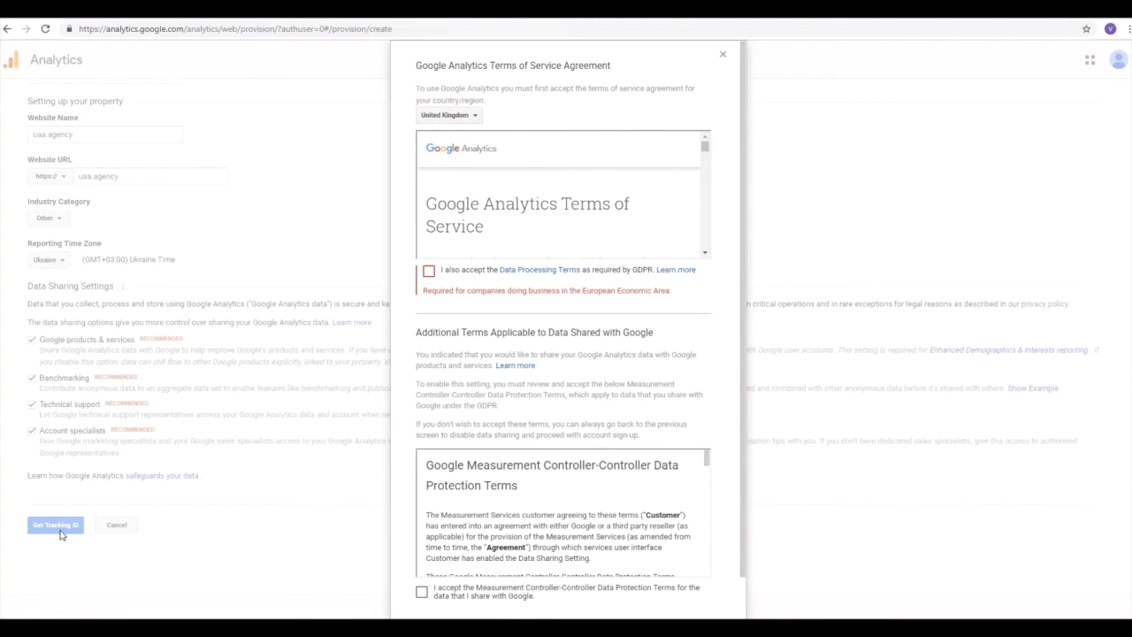
{"action": "left_click", "coordinate": [429, 270]}
{"action": "left_click", "coordinate": [422, 573]}
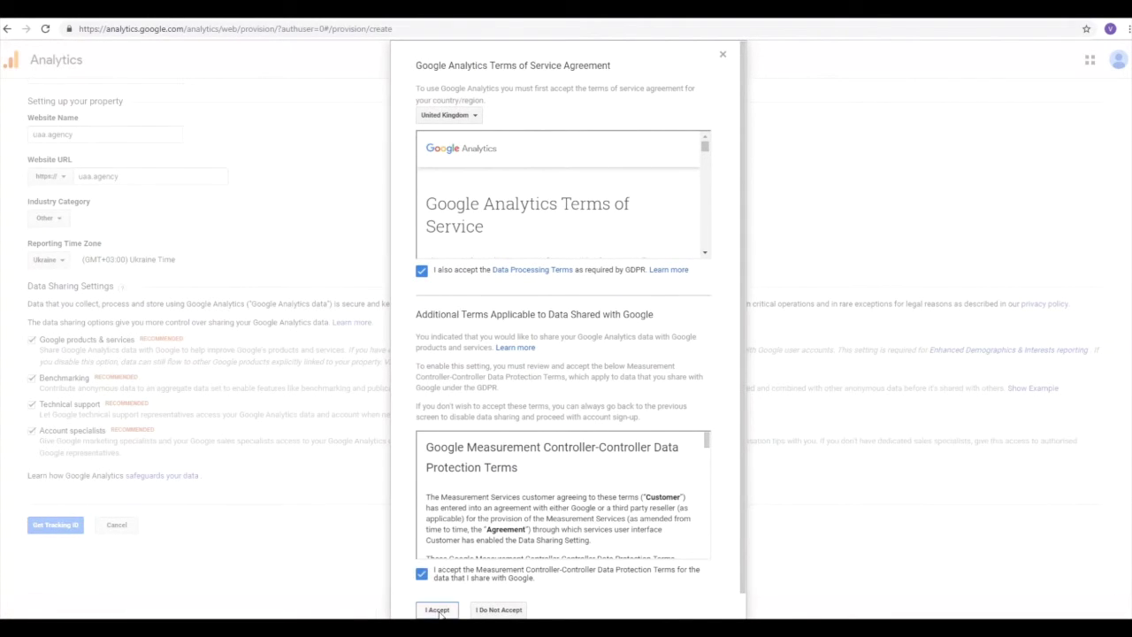
{"action": "left_click", "coordinate": [437, 609]}
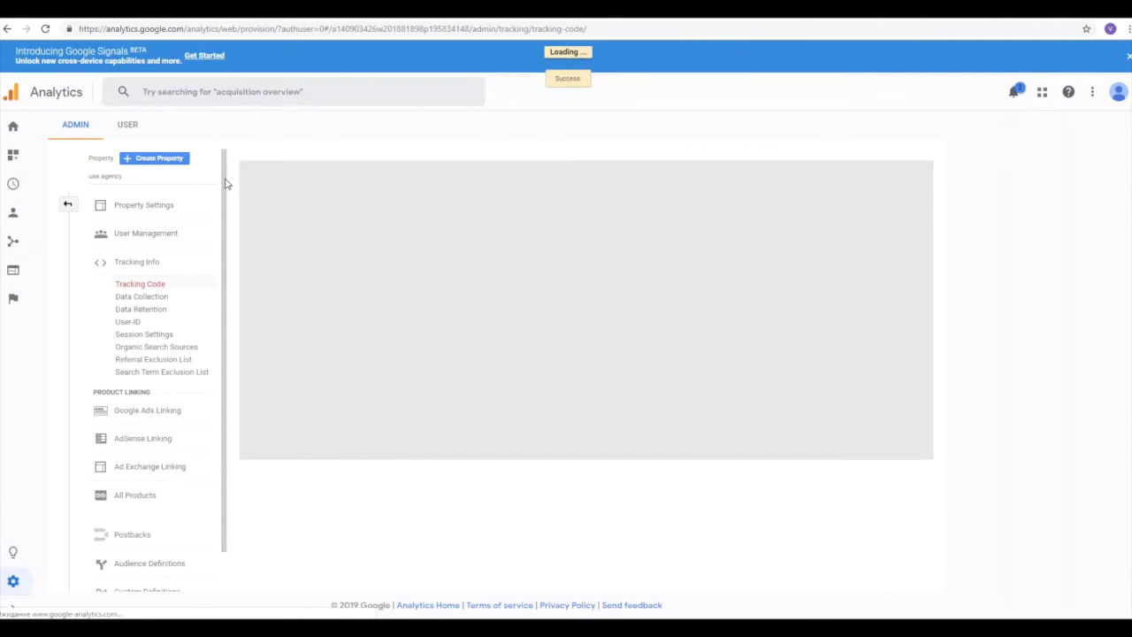
Turn on Remarketing and Advertising Reporting Features in the property's data collection settings and save.
{"action": "left_click", "coordinate": [140, 298]}
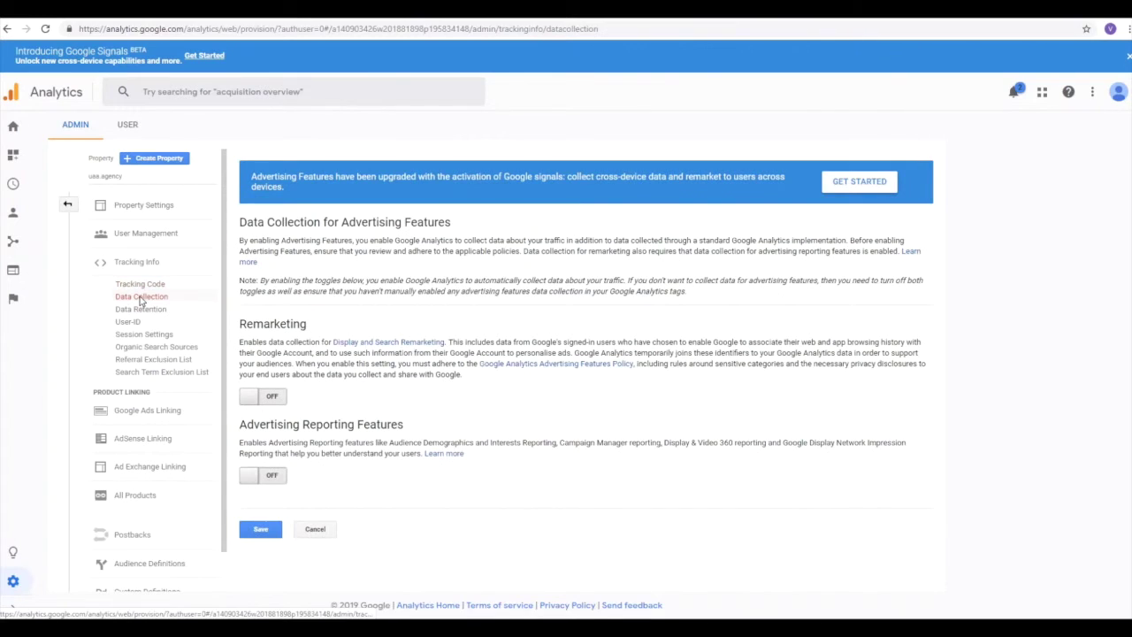
{"action": "left_click", "coordinate": [253, 396]}
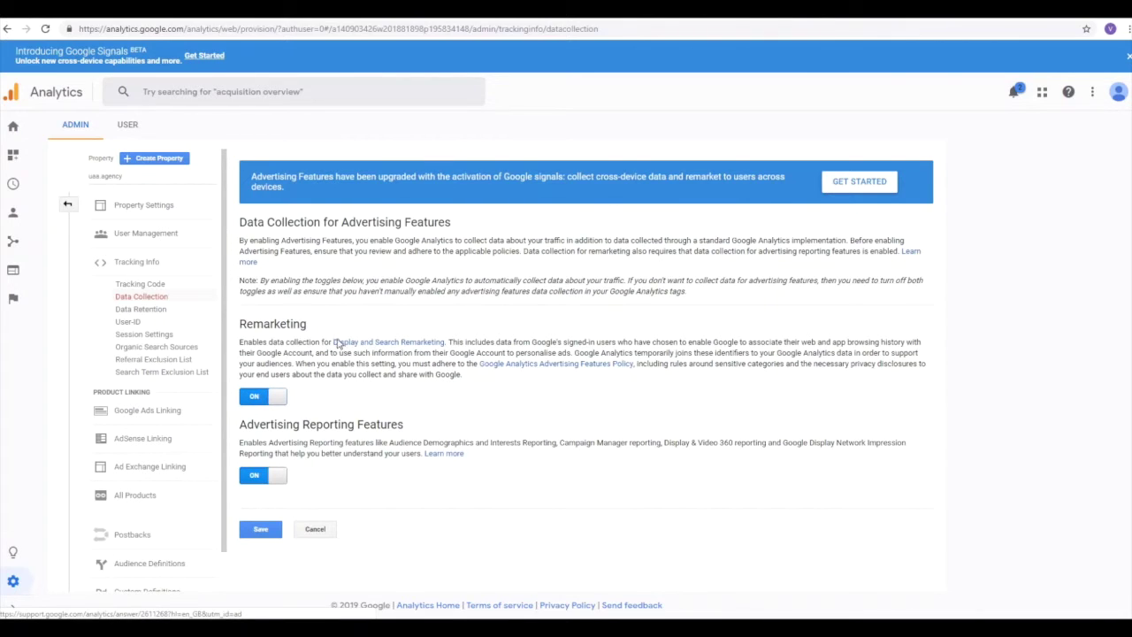
{"action": "left_click_drag", "start_coordinate": [308, 325], "coordinate": [242, 323]}
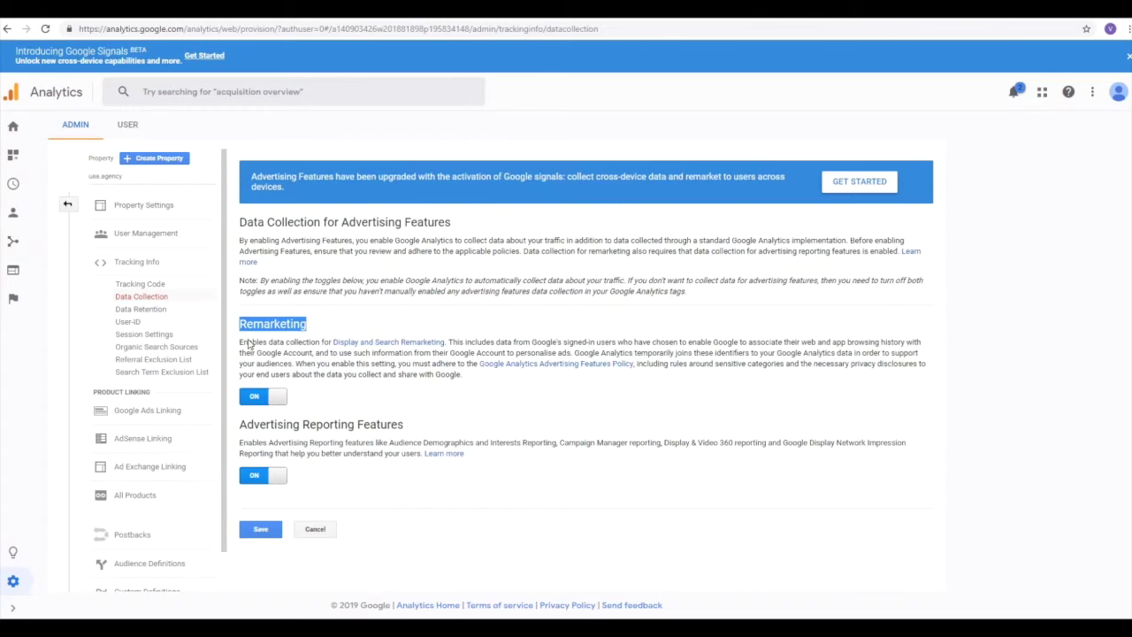
{"action": "left_click", "coordinate": [265, 530]}
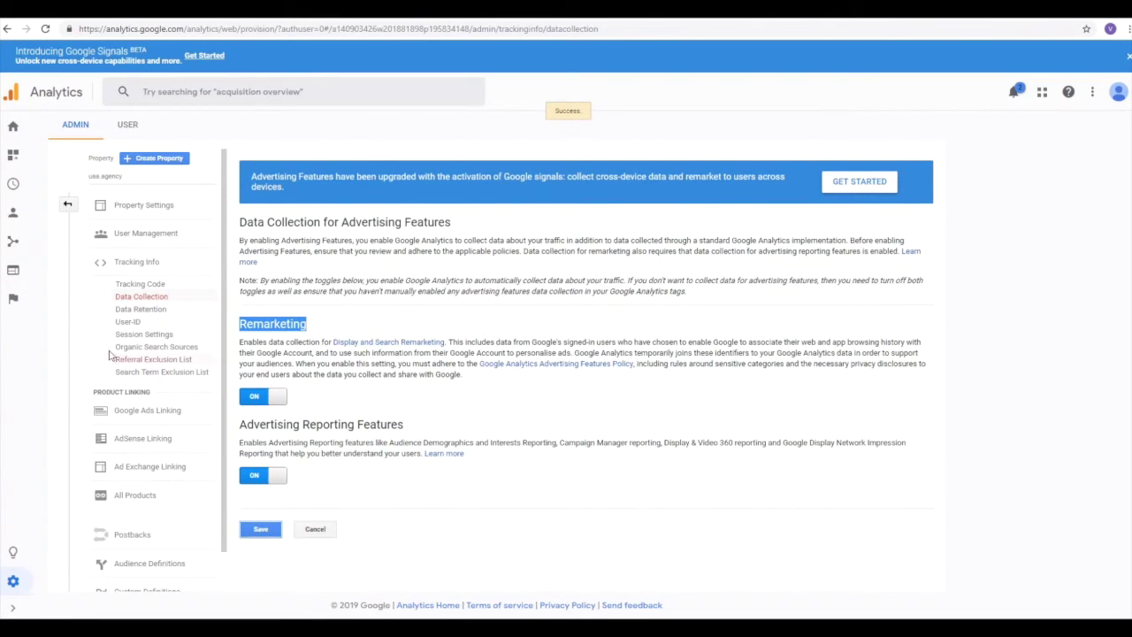
View the property's tracking code page, examining the Global Site Tag snippet and the Google Tag Manager section.
{"action": "left_click", "coordinate": [117, 263]}
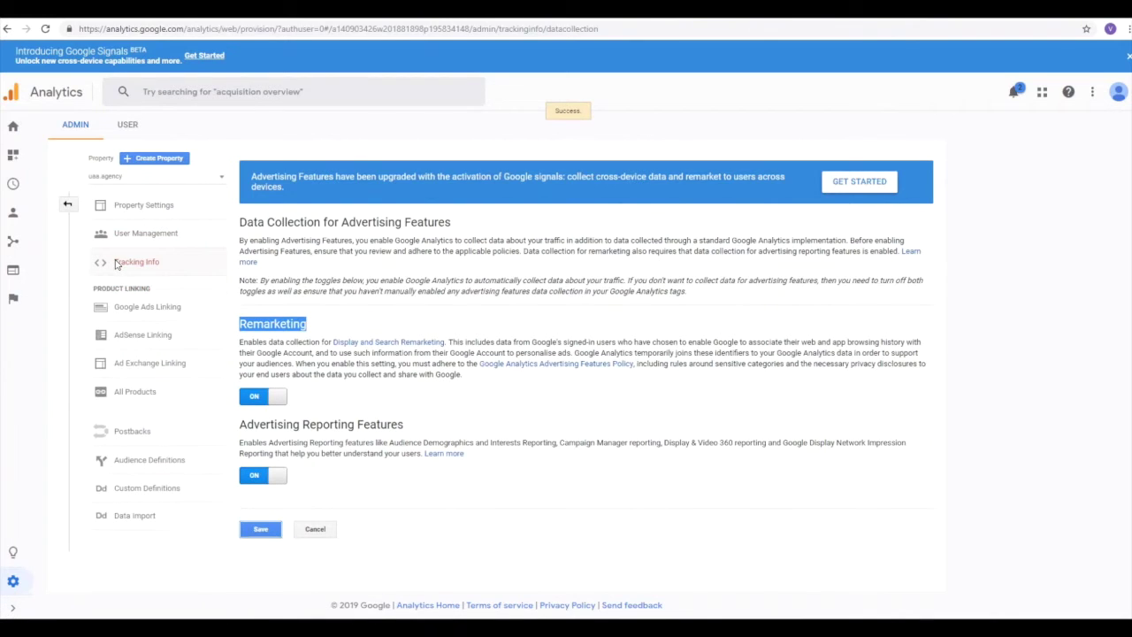
{"action": "left_click", "coordinate": [118, 262]}
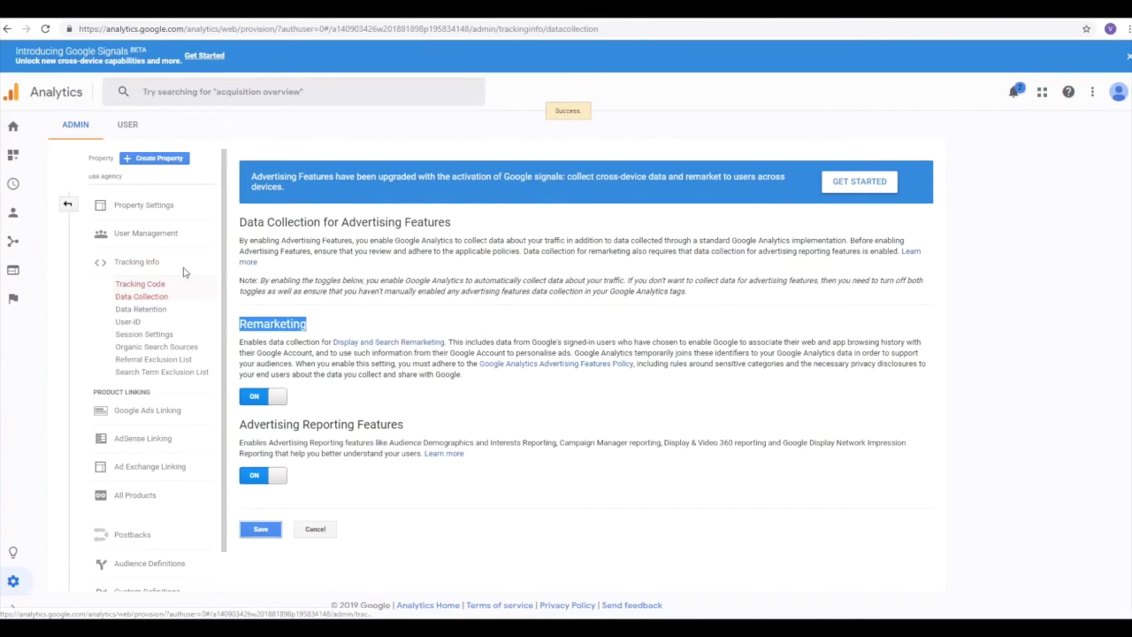
{"action": "left_click", "coordinate": [132, 285]}
{"action": "left_click", "coordinate": [422, 297]}
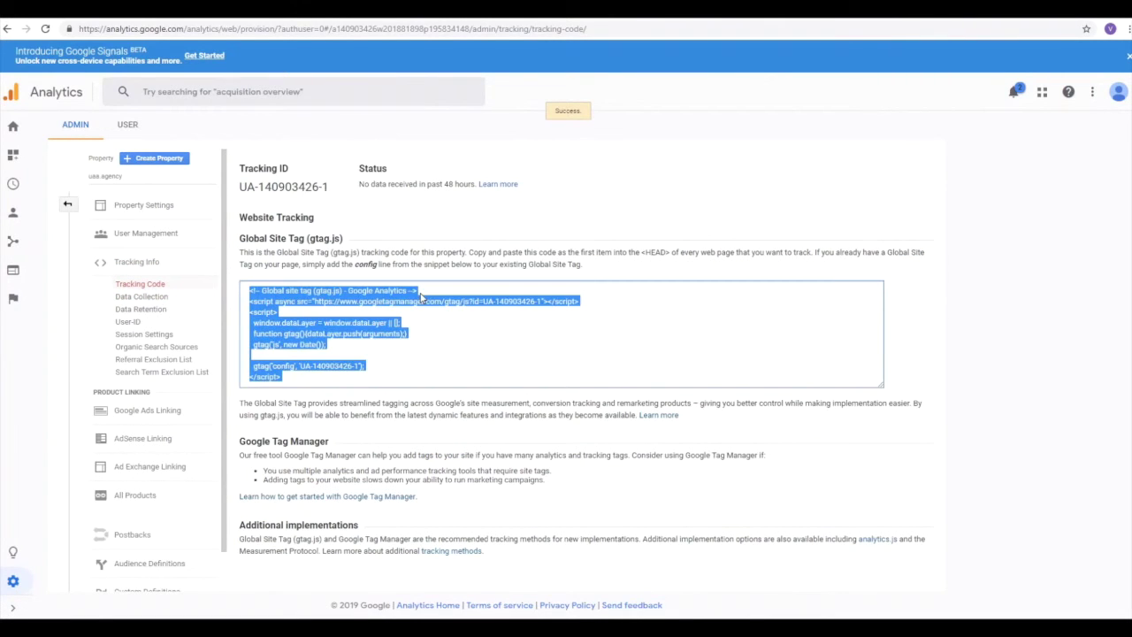
{"action": "left_click", "coordinate": [431, 365]}
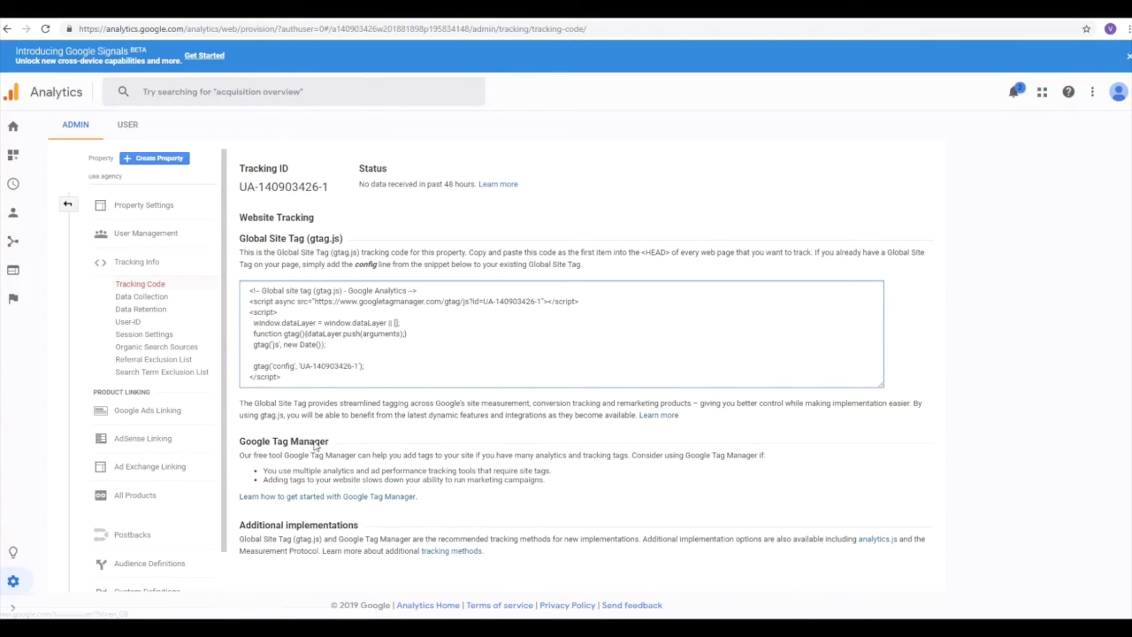
{"action": "left_click", "coordinate": [327, 498]}
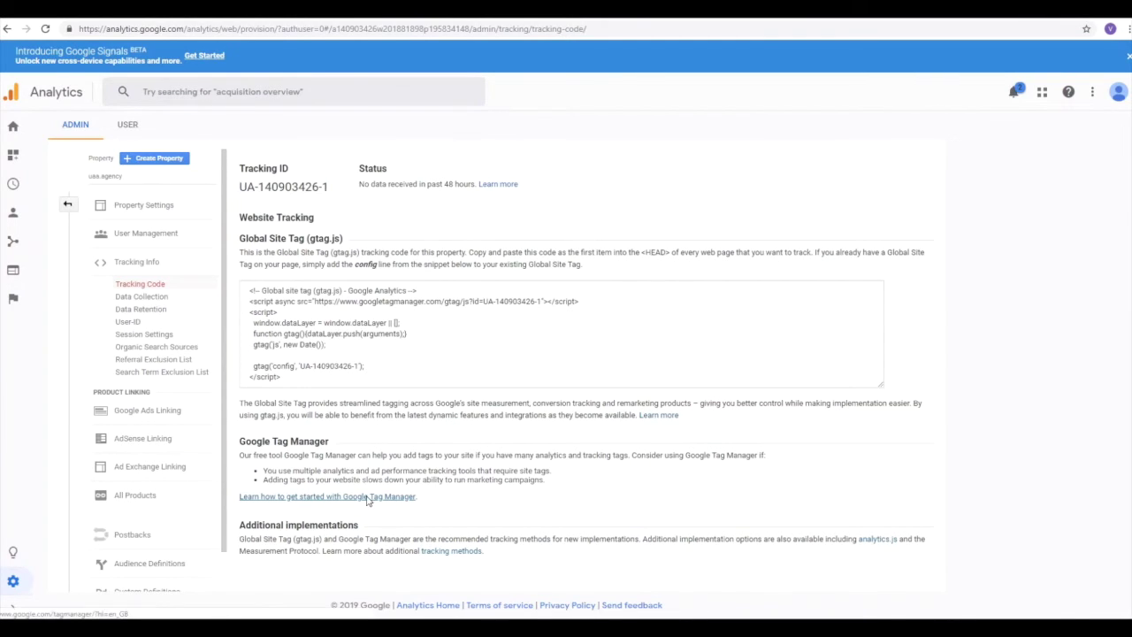
Look at the E-commerce settings of the All Web Site Data view and return to the admin overview.
{"action": "left_click", "coordinate": [68, 204]}
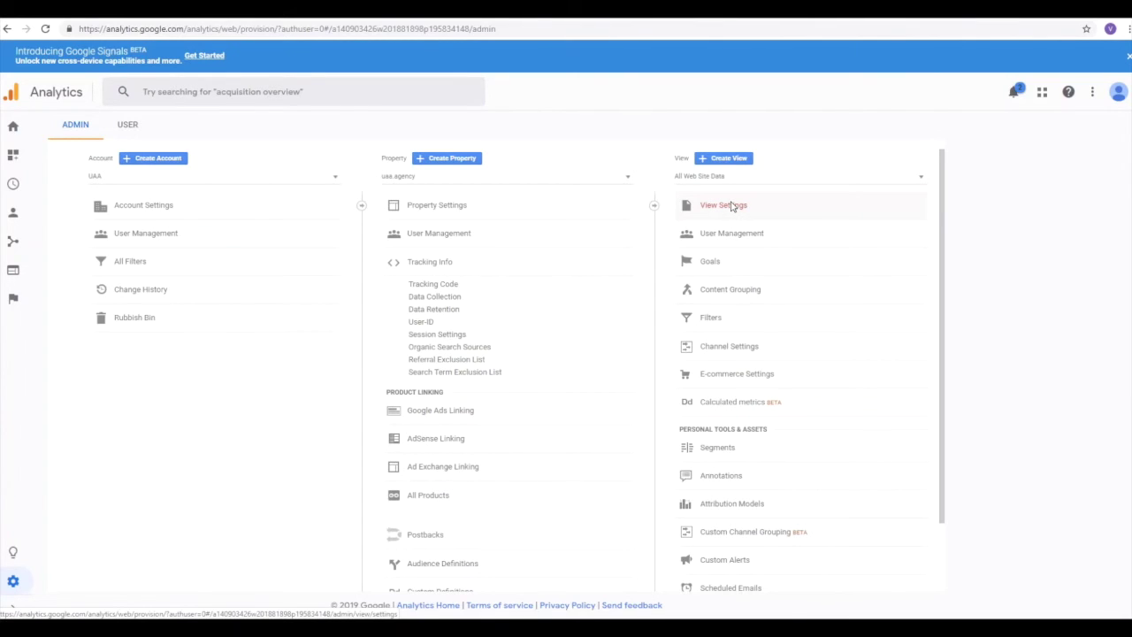
{"action": "left_click", "coordinate": [730, 373]}
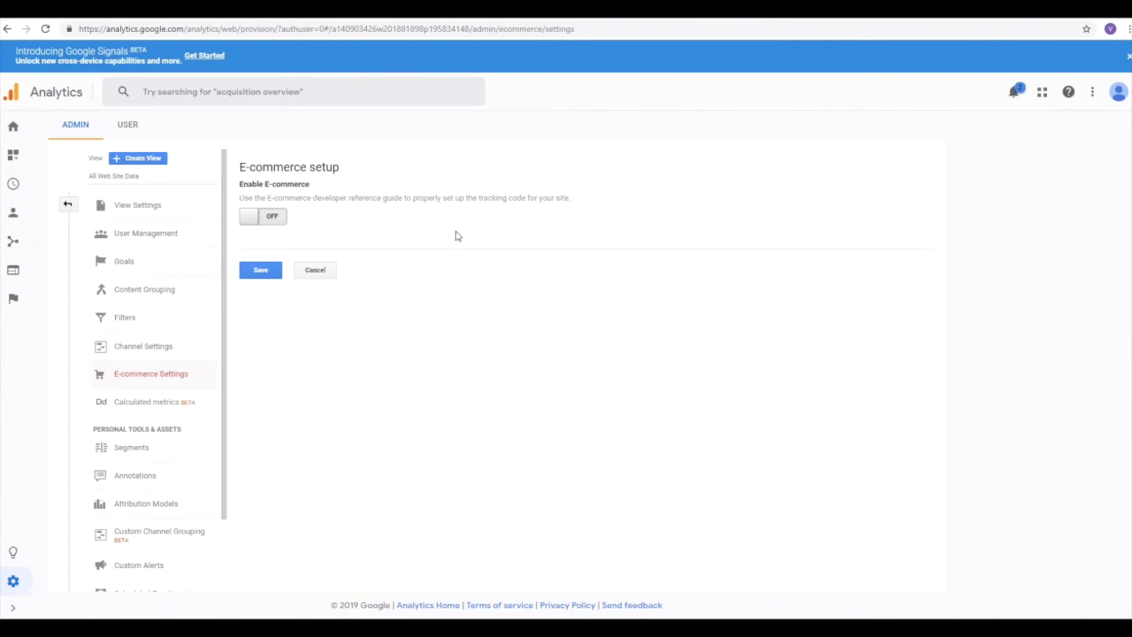
{"action": "left_click", "coordinate": [69, 204]}
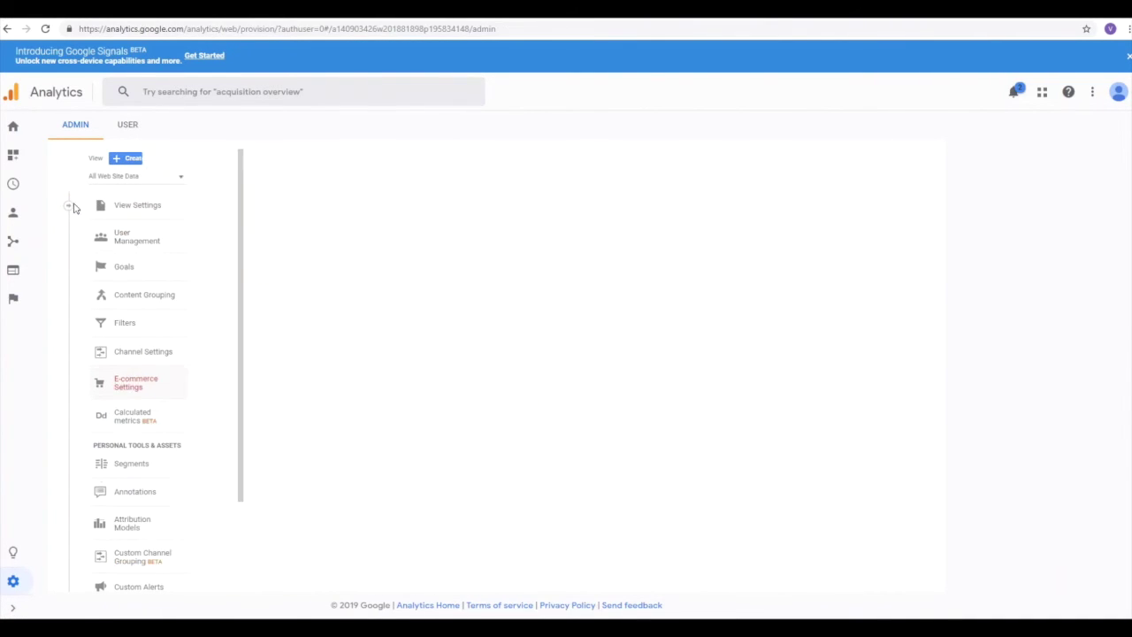